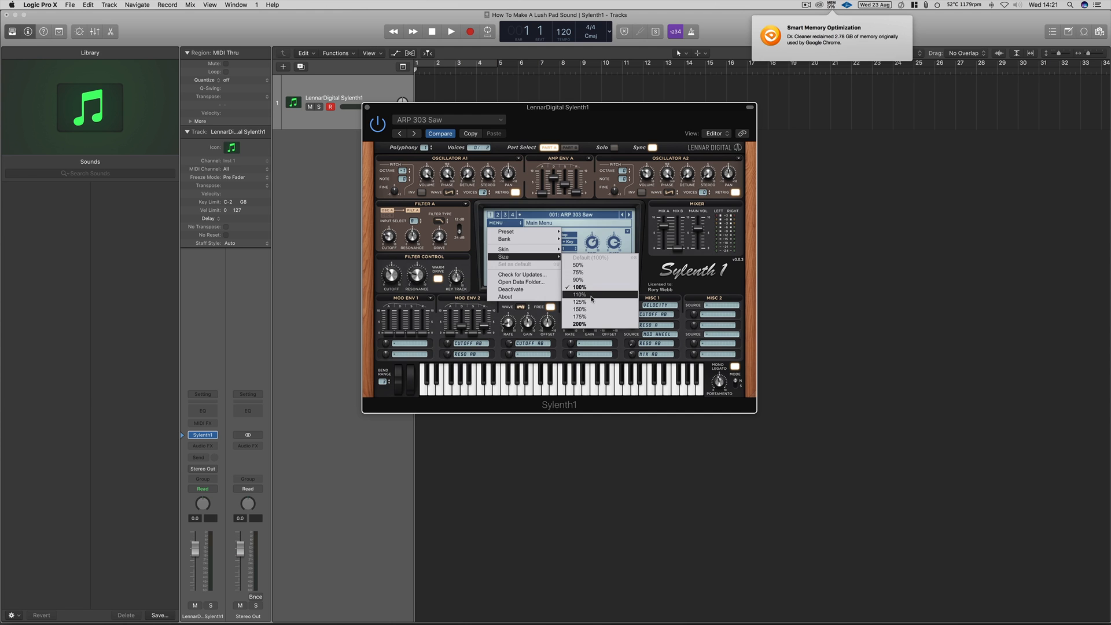
Enlarge the Sylenth1 interface and start from a blank Init preset
{"action": "left_click", "coordinate": [586, 301]}
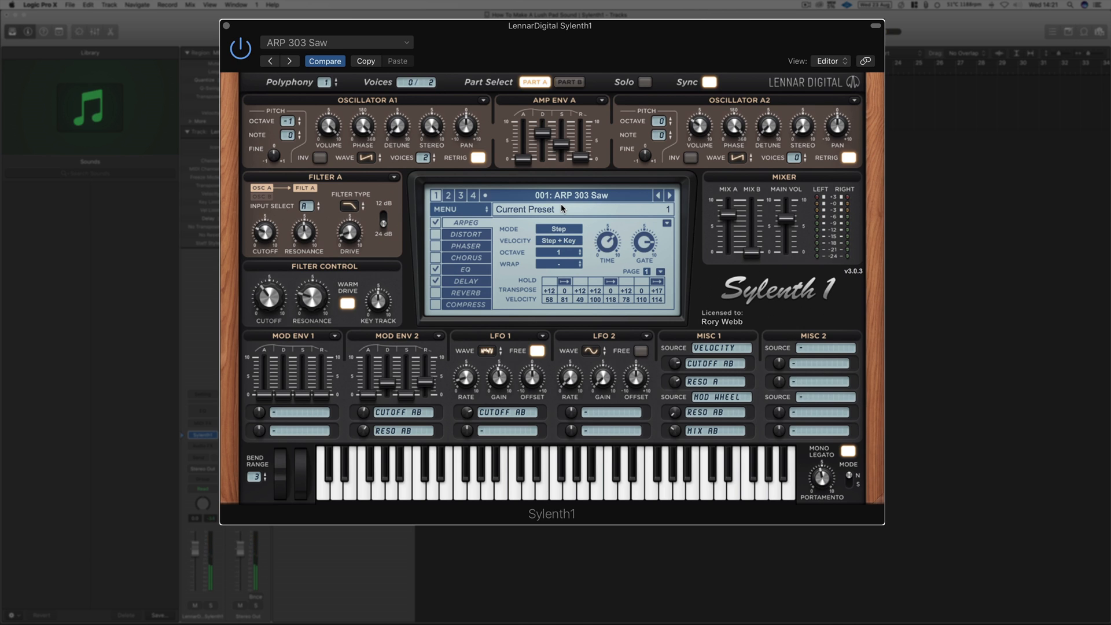
{"action": "left_click", "coordinate": [469, 212]}
{"action": "mouse_move", "coordinate": [501, 226]}
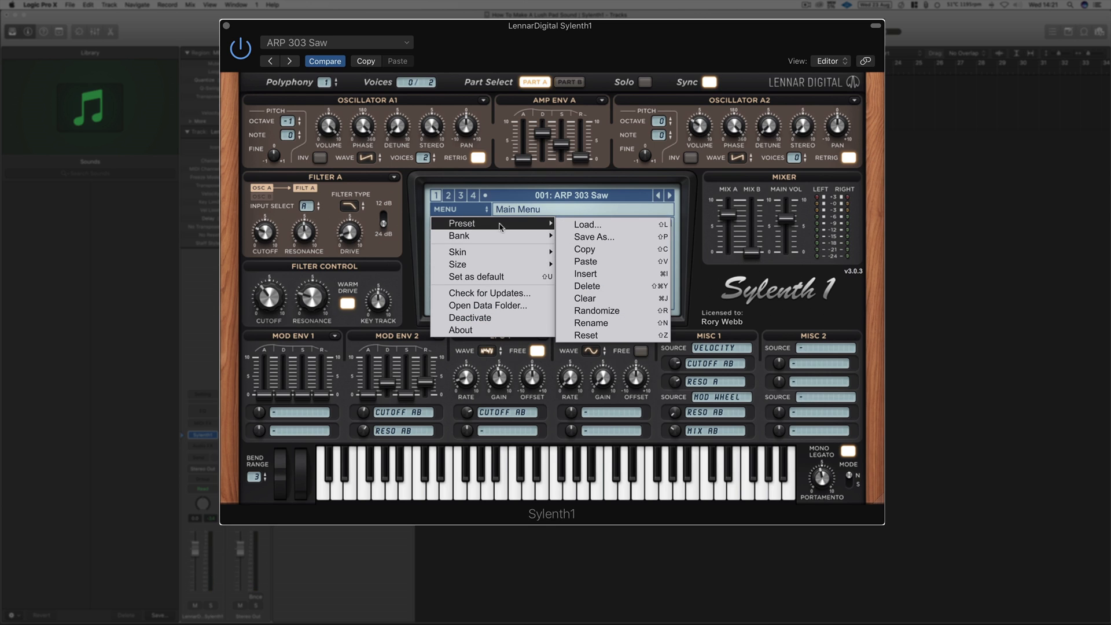
{"action": "left_click", "coordinate": [614, 275]}
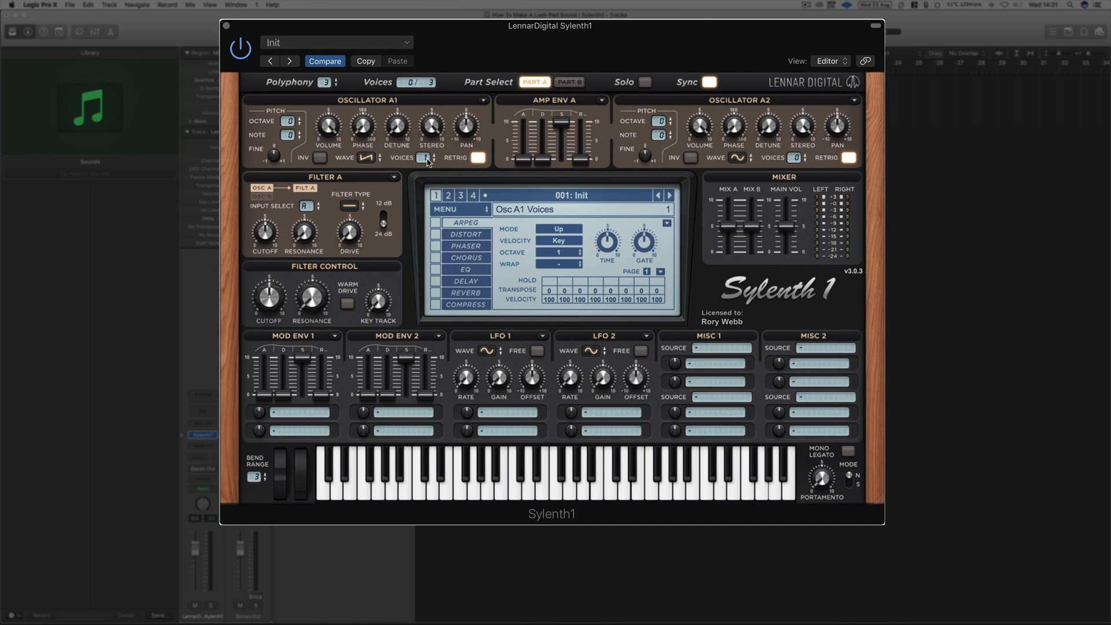
Set oscillator A1 to 8 voices and oscillator A2 to a Saw wave with 8 voices
{"action": "left_click_drag", "start_coordinate": [428, 161], "coordinate": [427, 78]}
{"action": "left_click_drag", "start_coordinate": [425, 155], "coordinate": [430, 131]}
{"action": "left_click", "coordinate": [738, 158]}
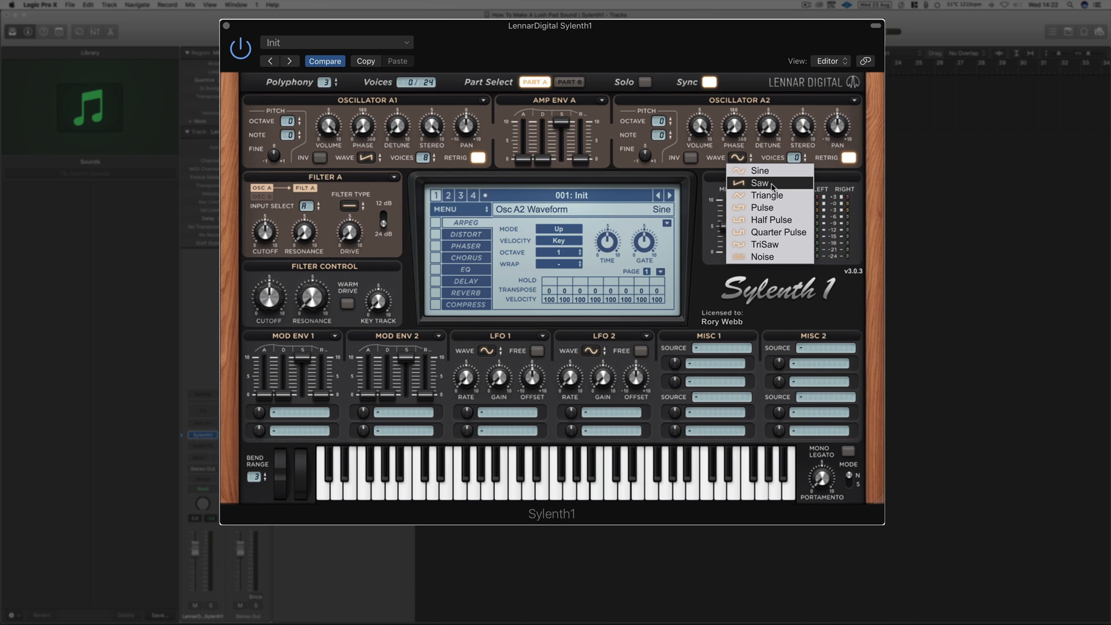
{"action": "left_click", "coordinate": [793, 183]}
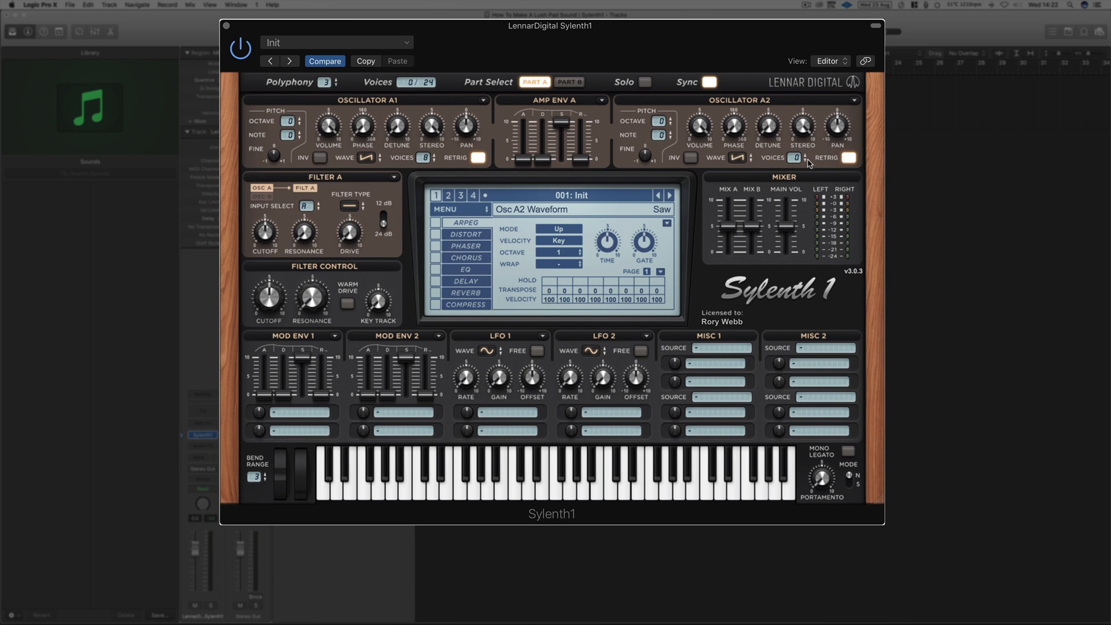
{"action": "left_click_drag", "start_coordinate": [803, 161], "coordinate": [797, 104]}
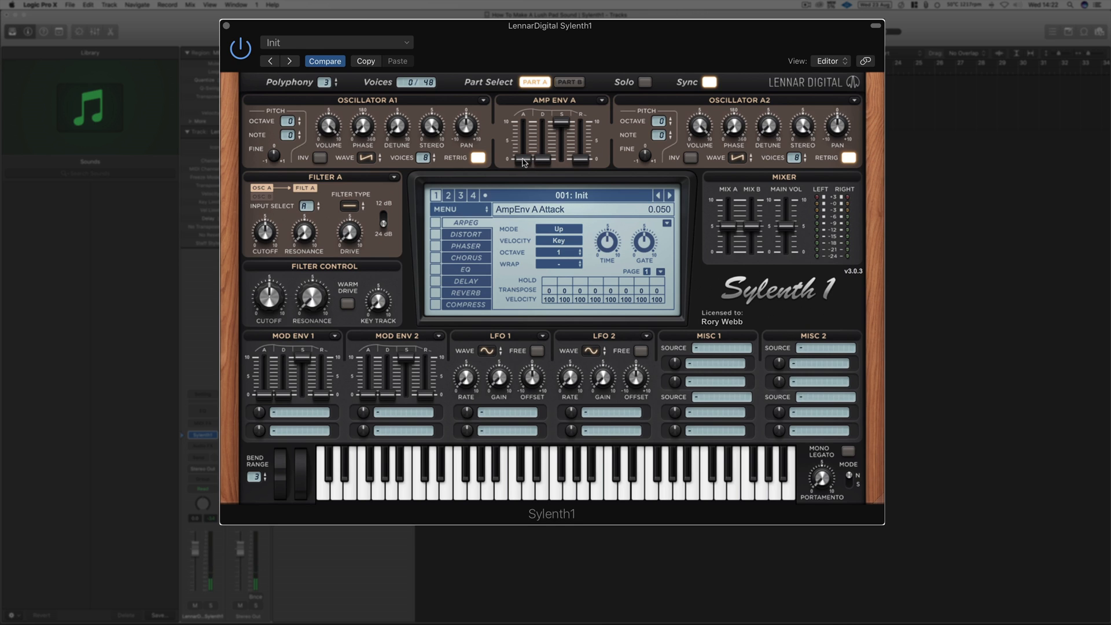
Increase the detune of oscillator A1 to about 3.37, increase oscillator A2's detune, and set the polyphony to 16
{"action": "left_click_drag", "start_coordinate": [397, 125], "coordinate": [398, 53]}
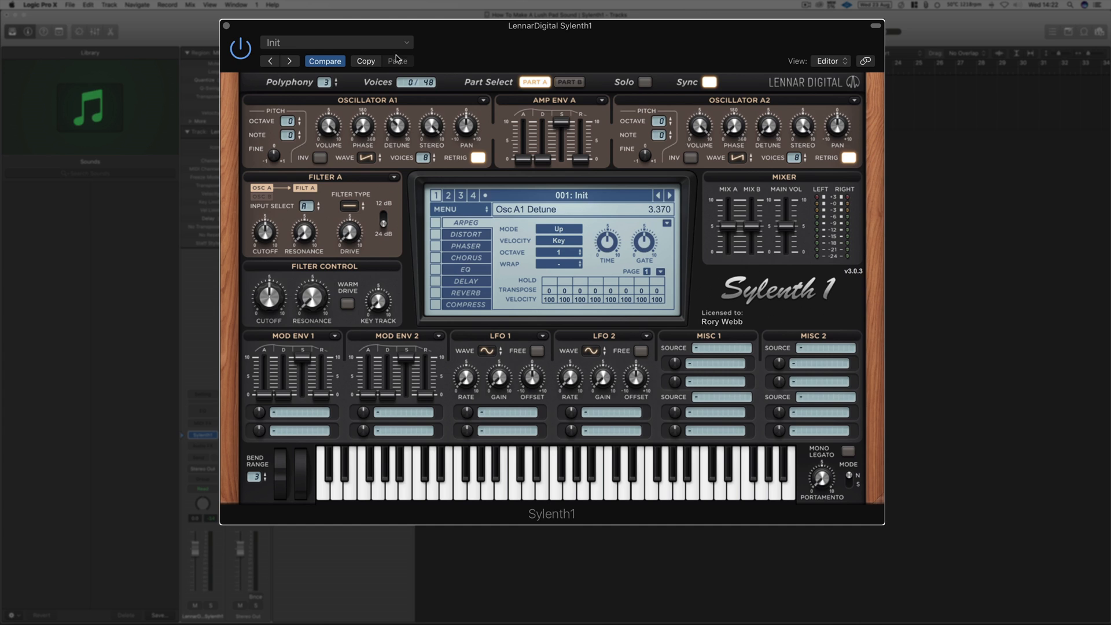
{"action": "left_click_drag", "start_coordinate": [767, 135], "coordinate": [768, 63]}
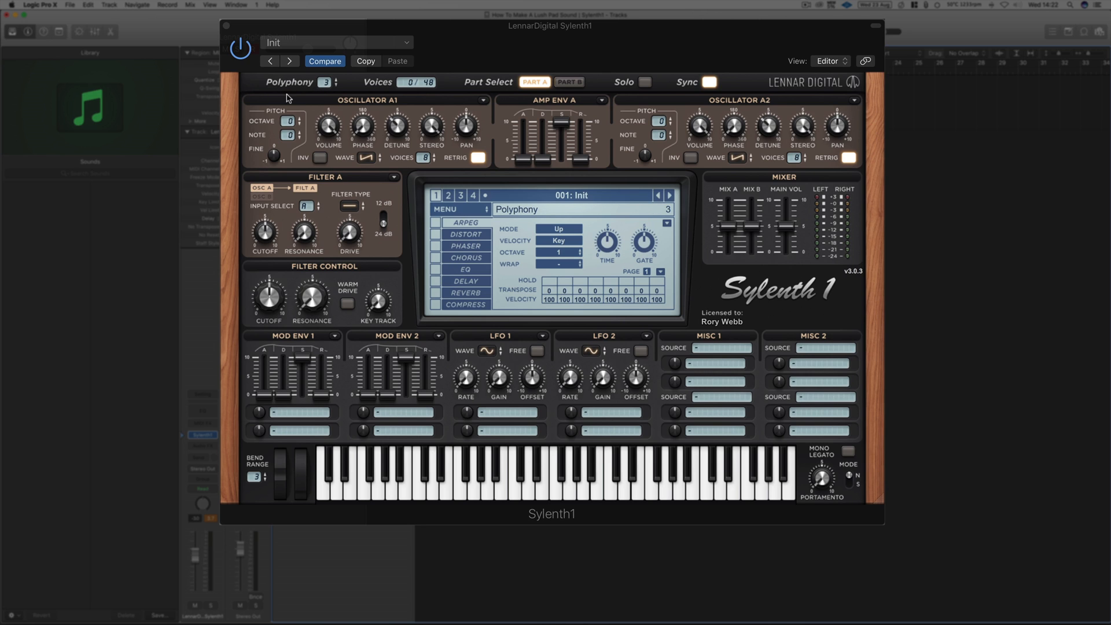
{"action": "left_click_drag", "start_coordinate": [333, 91], "coordinate": [329, 51]}
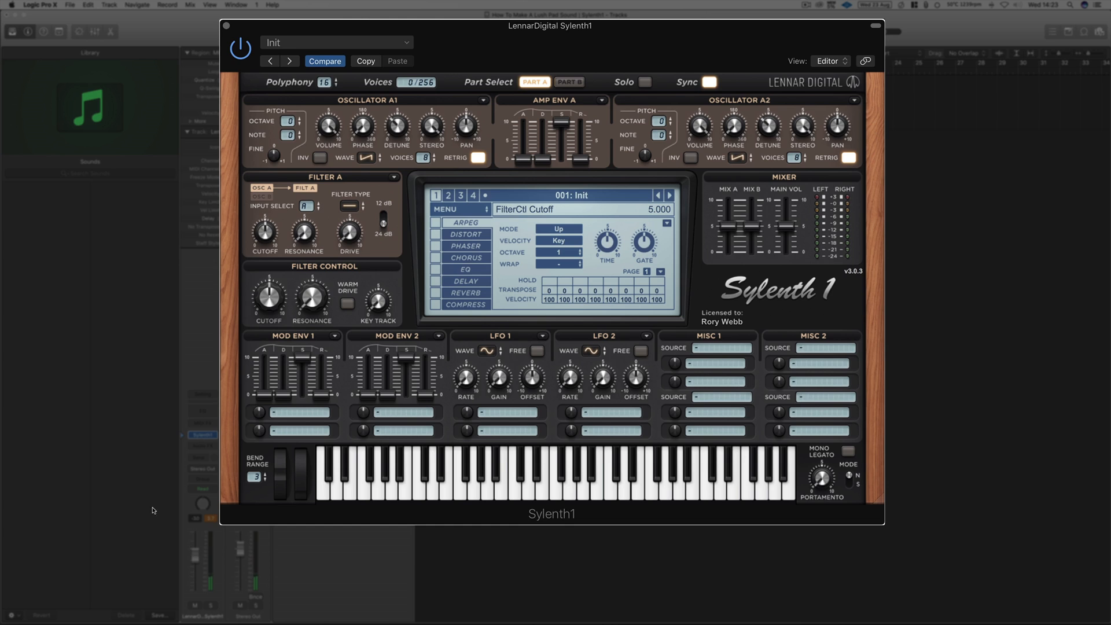
Clear the instrument channel's peak level, lower its volume slightly, and widen oscillator A1's stereo spread
{"action": "left_click", "coordinate": [210, 519]}
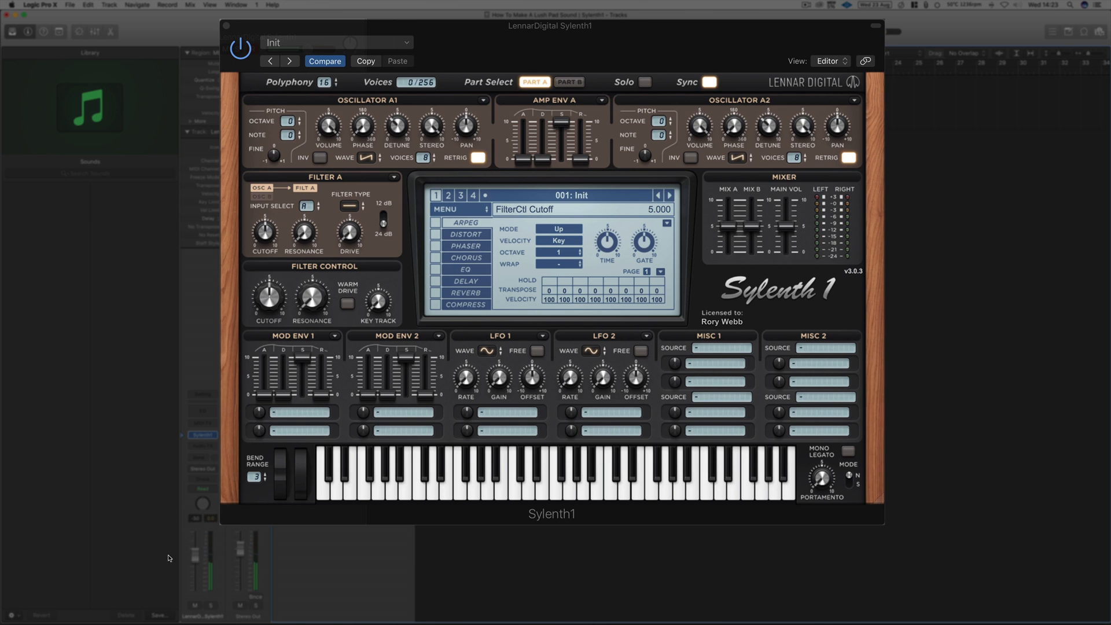
{"action": "left_click_drag", "start_coordinate": [196, 556], "coordinate": [196, 560]}
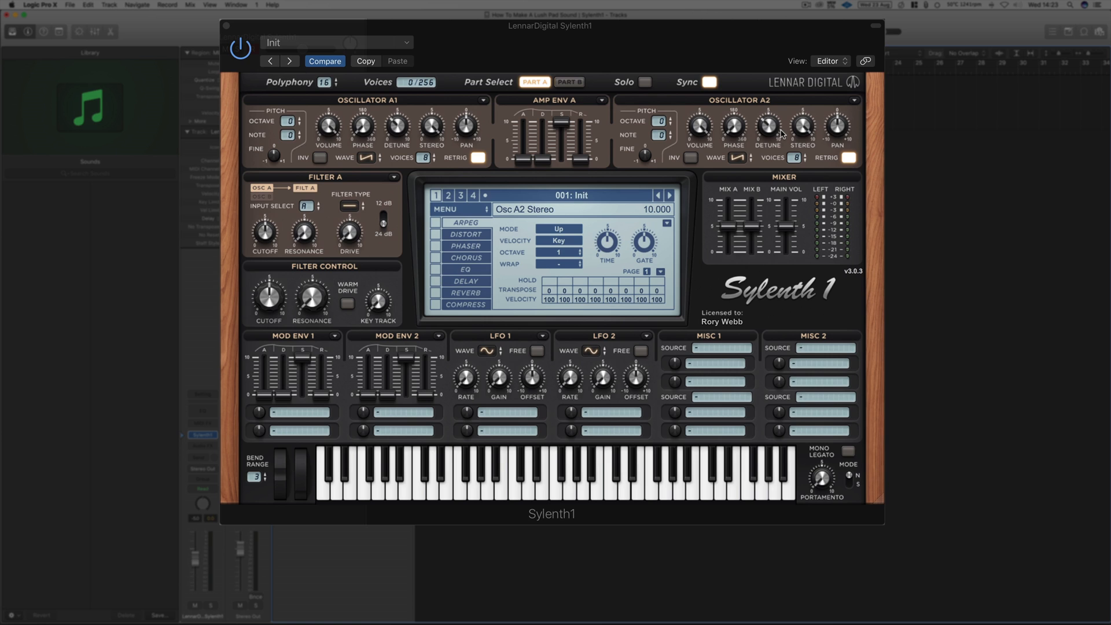
{"action": "left_click_drag", "start_coordinate": [431, 126], "coordinate": [420, 71]}
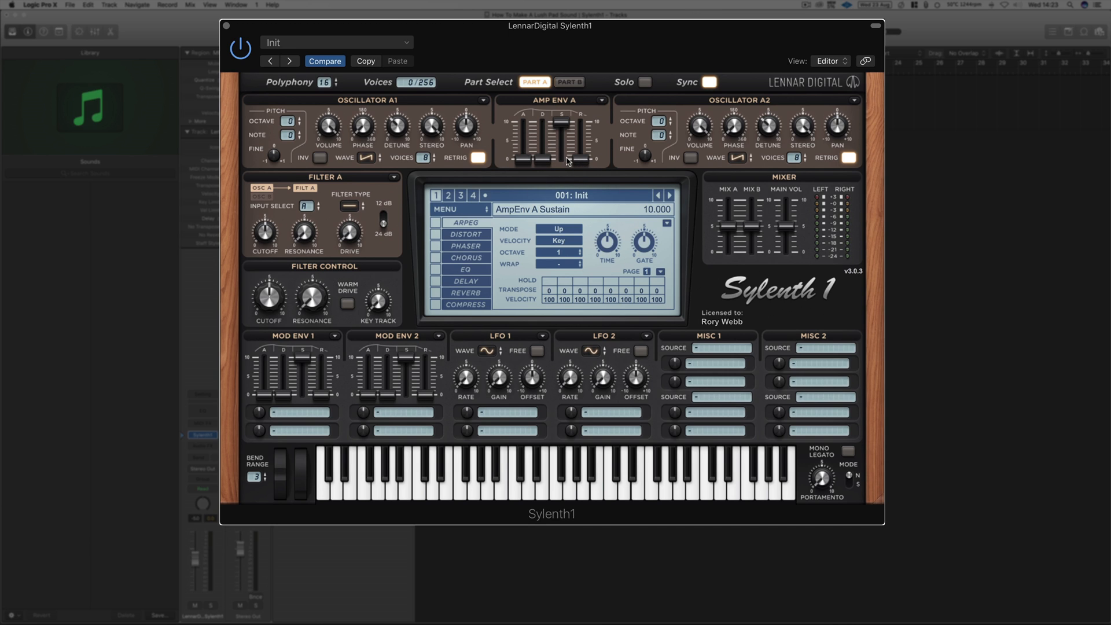
Lengthen amp envelope A by raising its release above mid-scale and its attack to about mid-scale
{"action": "left_click_drag", "start_coordinate": [580, 159], "coordinate": [581, 141]}
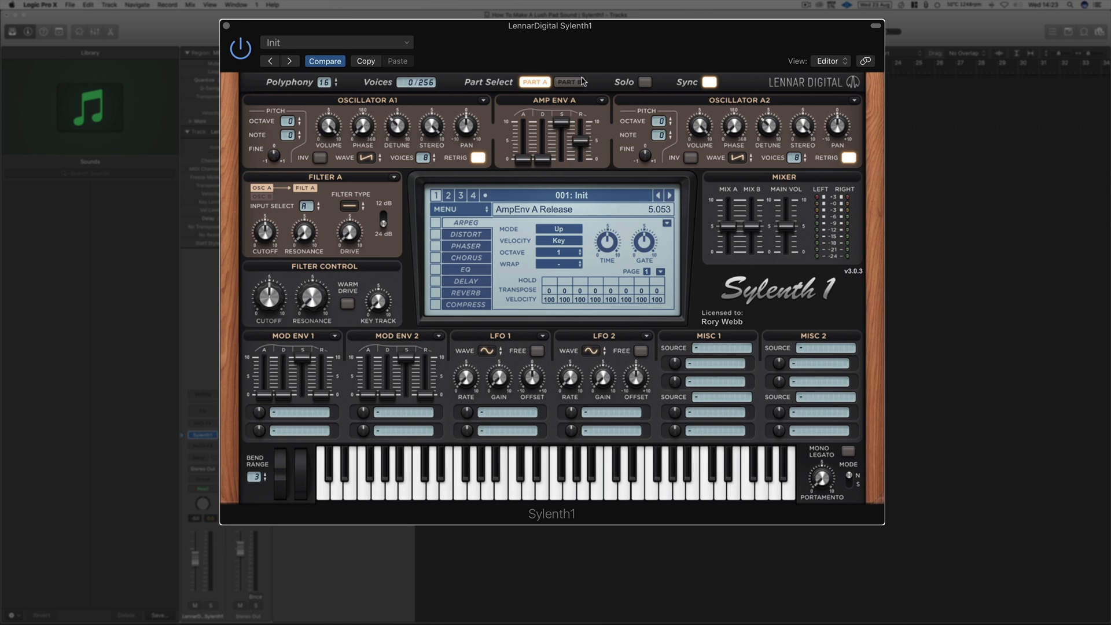
{"action": "left_click_drag", "start_coordinate": [583, 81], "coordinate": [581, 135]}
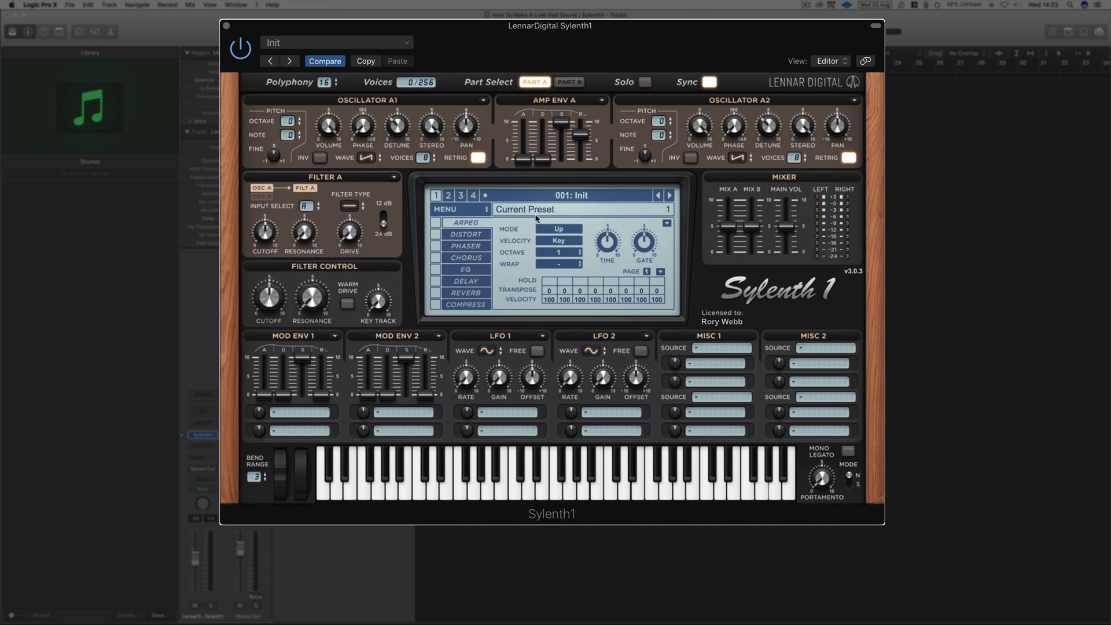
{"action": "left_click_drag", "start_coordinate": [583, 132], "coordinate": [585, 130]}
{"action": "mouse_move", "coordinate": [523, 159]}
{"action": "left_mouse_down"}
{"action": "mouse_move", "coordinate": [525, 72]}
{"action": "mouse_move", "coordinate": [520, 140]}
{"action": "left_mouse_up"}
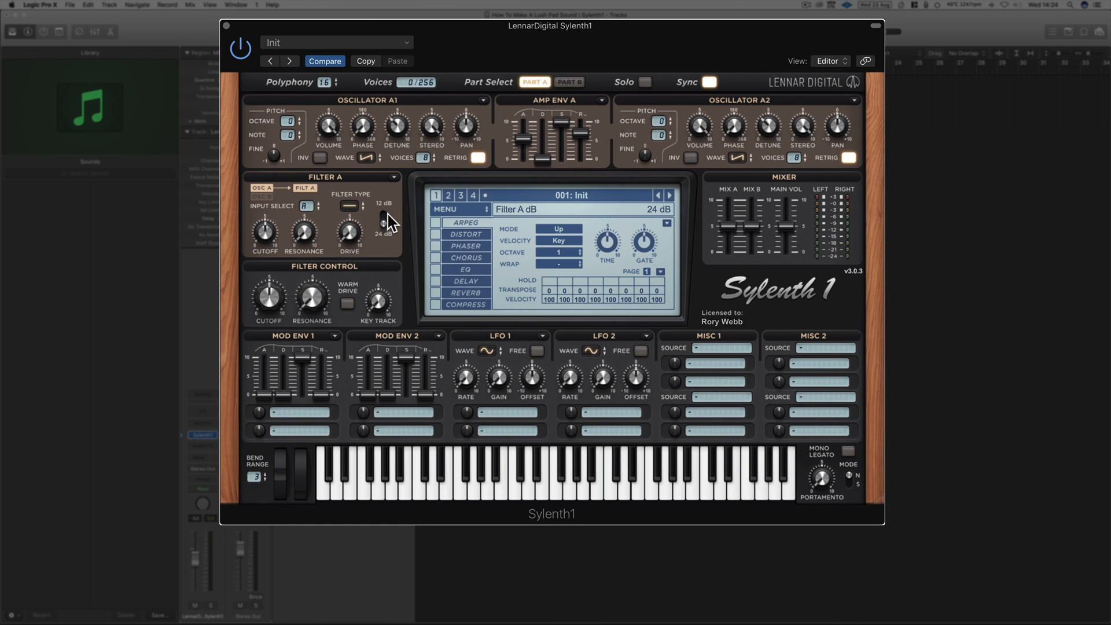
Set filter A to lowpass, with a lower filter control cutoff and more drive
{"action": "left_click", "coordinate": [350, 207]}
{"action": "left_click", "coordinate": [371, 233]}
{"action": "left_click_drag", "start_coordinate": [272, 296], "coordinate": [318, 321]}
{"action": "left_click_drag", "start_coordinate": [352, 238], "coordinate": [354, 201]}
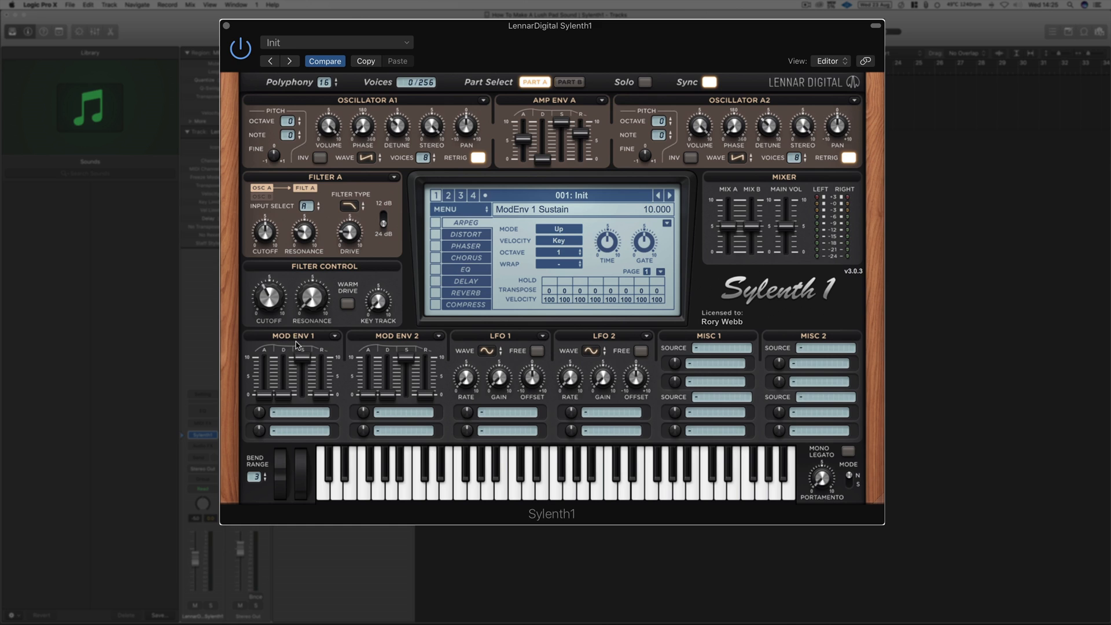
Route mod envelope 1 to Cutoff A with a positive modulation amount and a long decay and release
{"action": "left_click", "coordinate": [295, 414]}
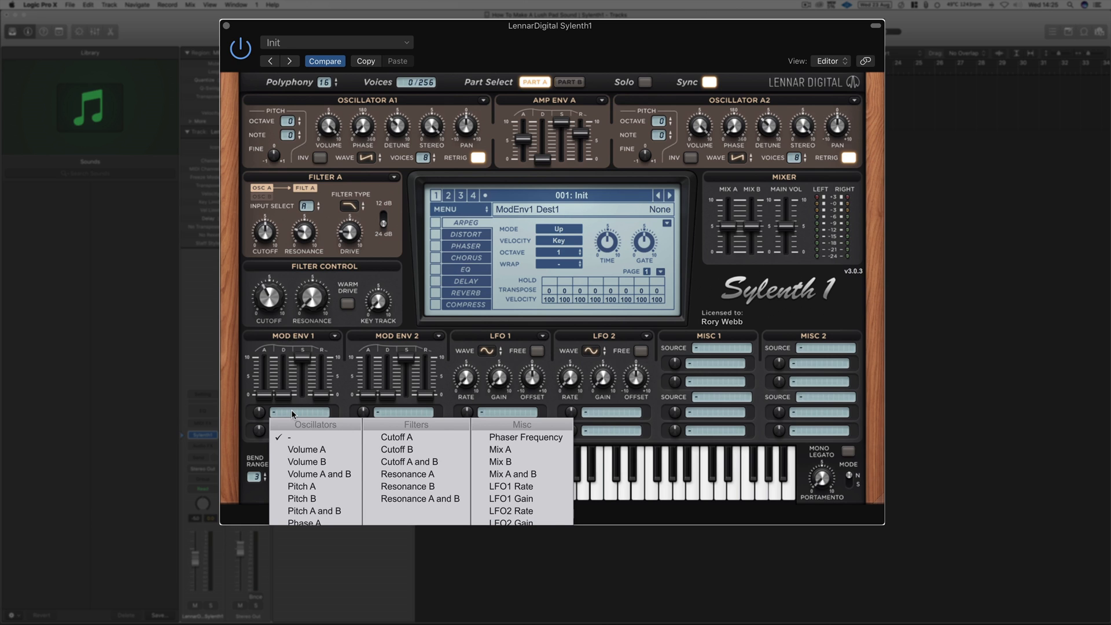
{"action": "left_click", "coordinate": [406, 438]}
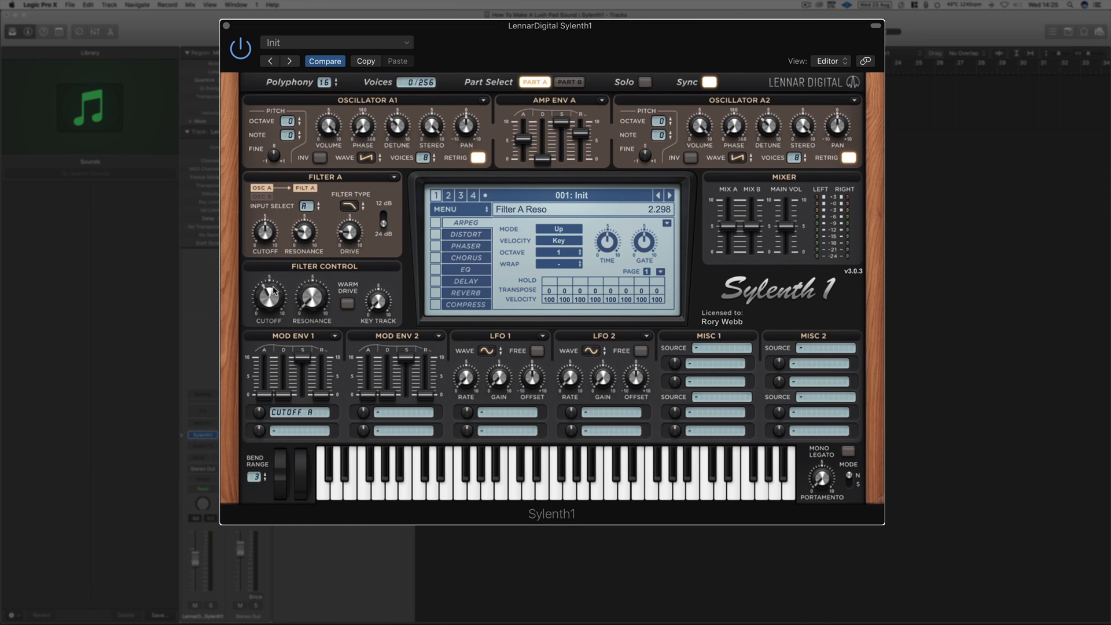
{"action": "left_click", "coordinate": [298, 413]}
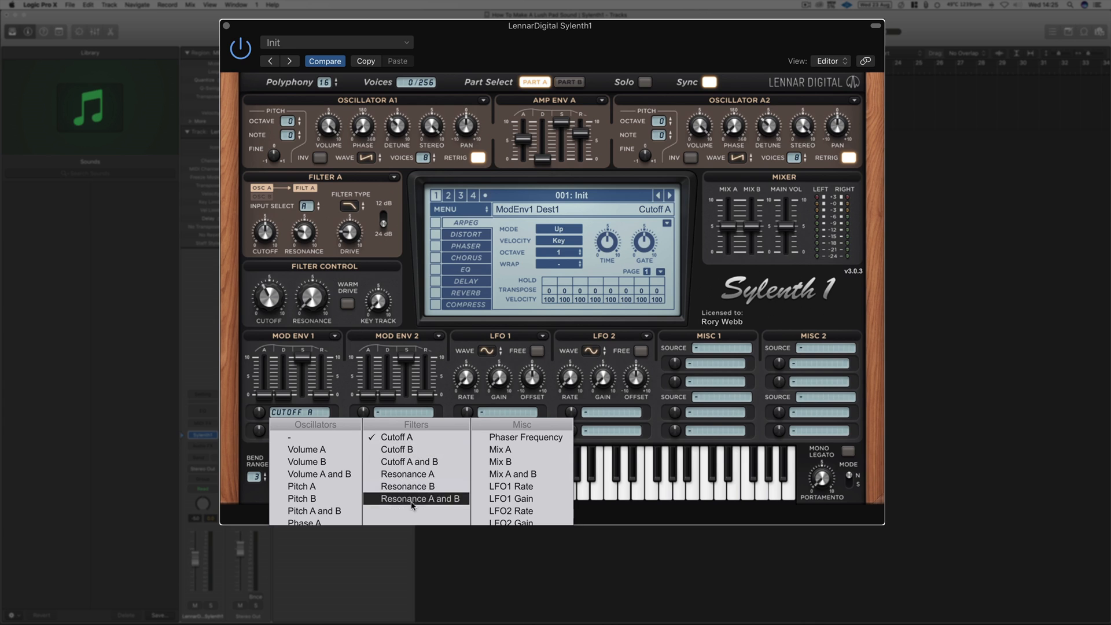
{"action": "left_click", "coordinate": [419, 438]}
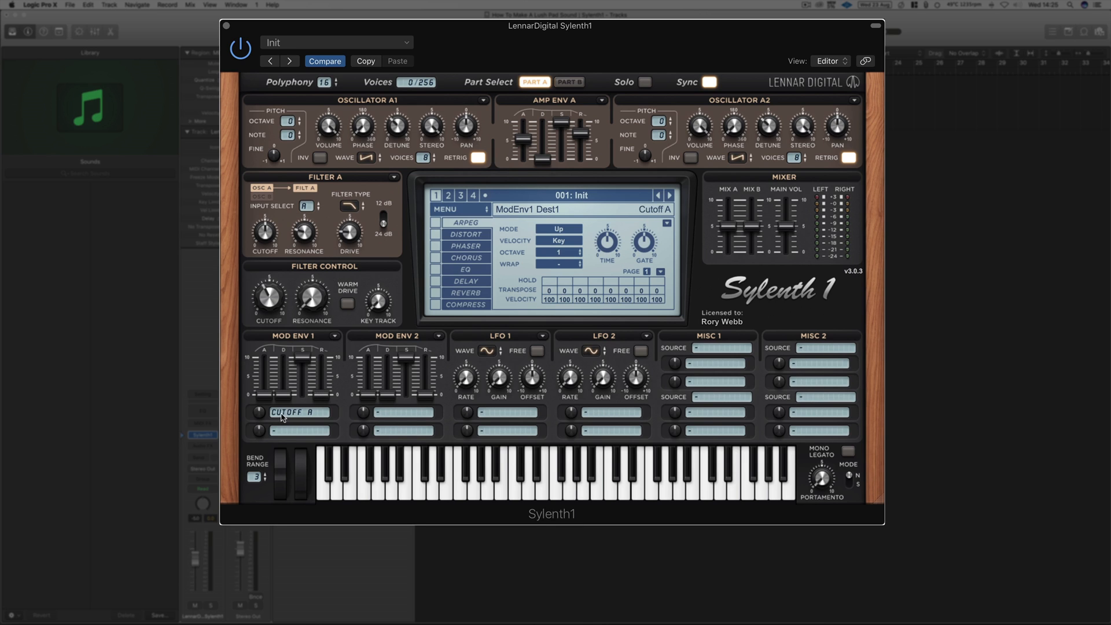
{"action": "left_click_drag", "start_coordinate": [258, 412], "coordinate": [266, 310]}
{"action": "left_click_drag", "start_coordinate": [260, 411], "coordinate": [321, 264]}
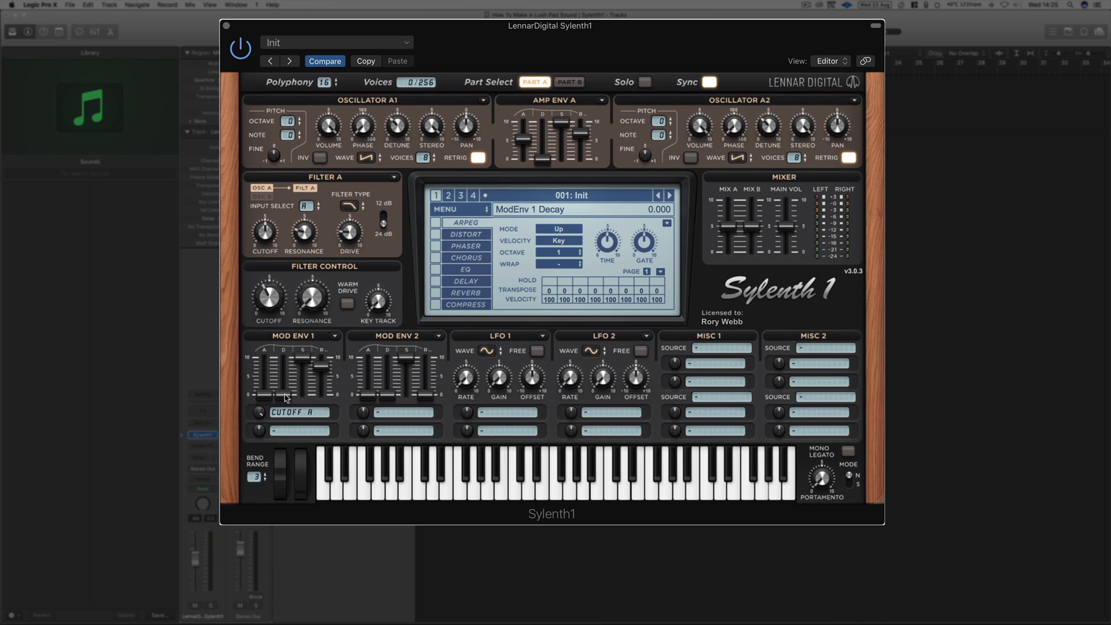
{"action": "left_click_drag", "start_coordinate": [285, 394], "coordinate": [286, 273]}
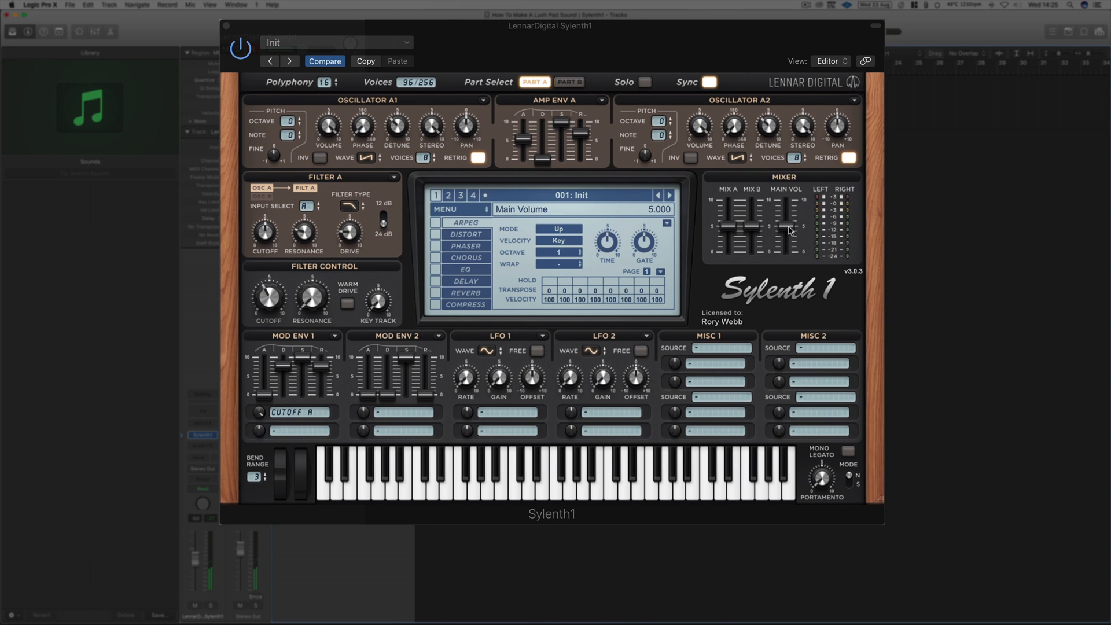
Reduce the output level by setting Mix A to about 3.1, Mix B to minimum, and lowering the main and channel volumes
{"action": "left_click_drag", "start_coordinate": [752, 231], "coordinate": [725, 250]}
{"action": "left_click_drag", "start_coordinate": [785, 229], "coordinate": [785, 258]}
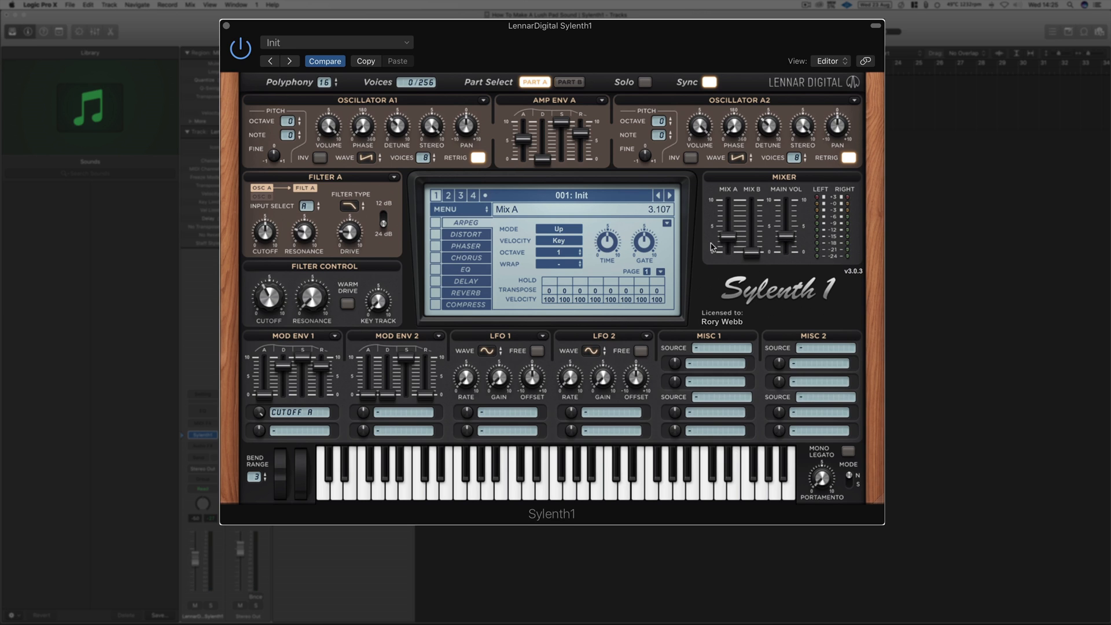
{"action": "left_click_drag", "start_coordinate": [198, 560], "coordinate": [198, 572]}
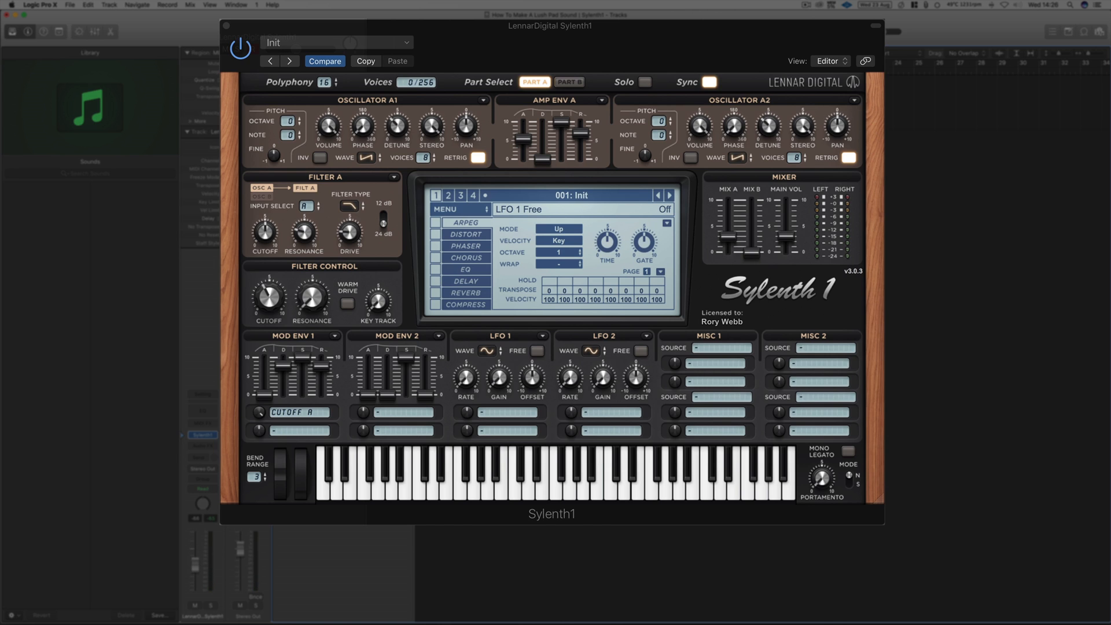
Enable the reverb and compressor effects and show the reverb's settings
{"action": "left_click", "coordinate": [435, 293]}
{"action": "left_click", "coordinate": [435, 304]}
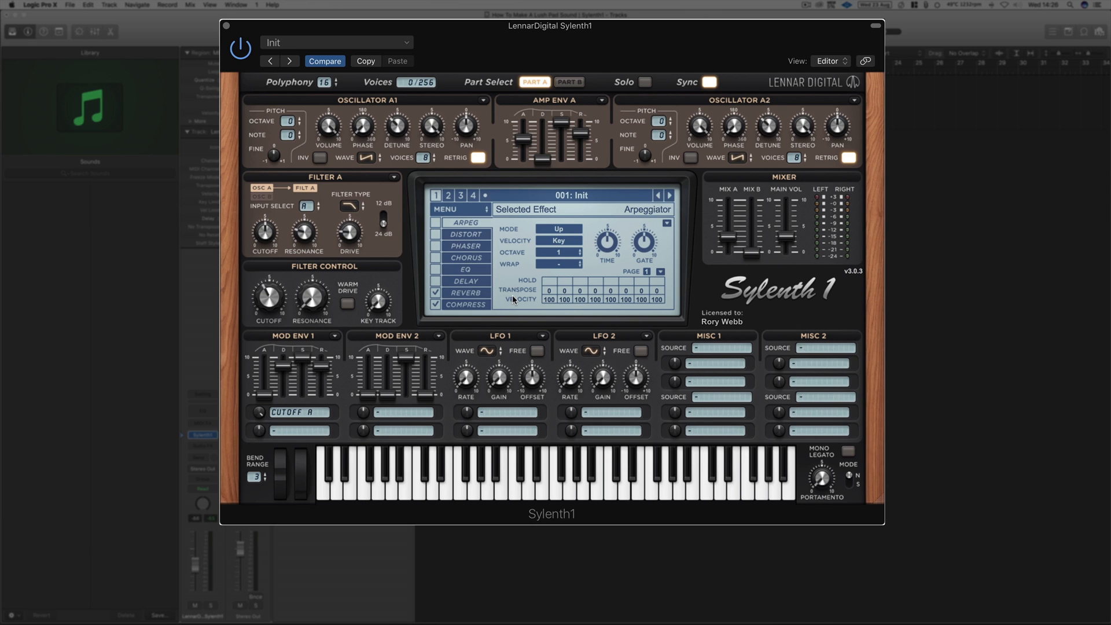
{"action": "left_click", "coordinate": [465, 293]}
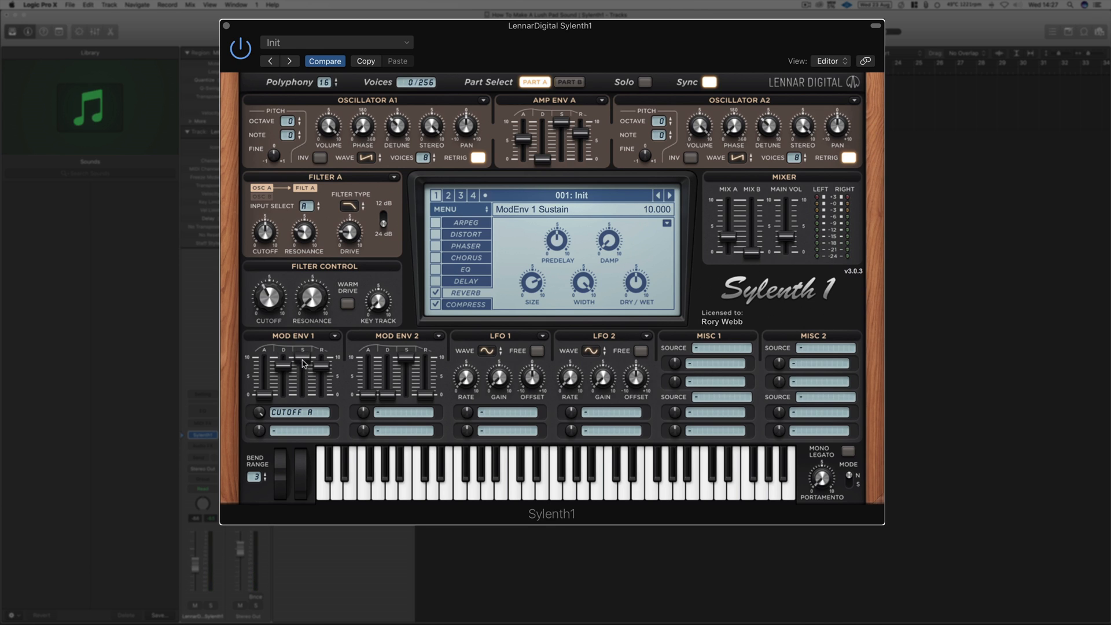
Set the sustain of mod envelope 1 to 0
{"action": "left_click_drag", "start_coordinate": [302, 360], "coordinate": [302, 399]}
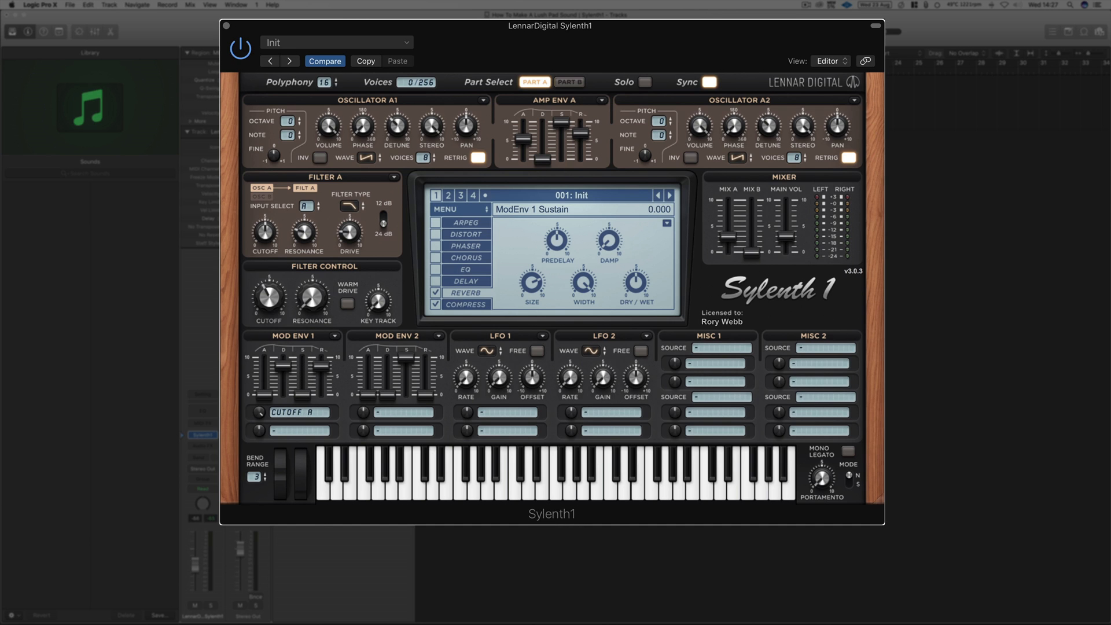